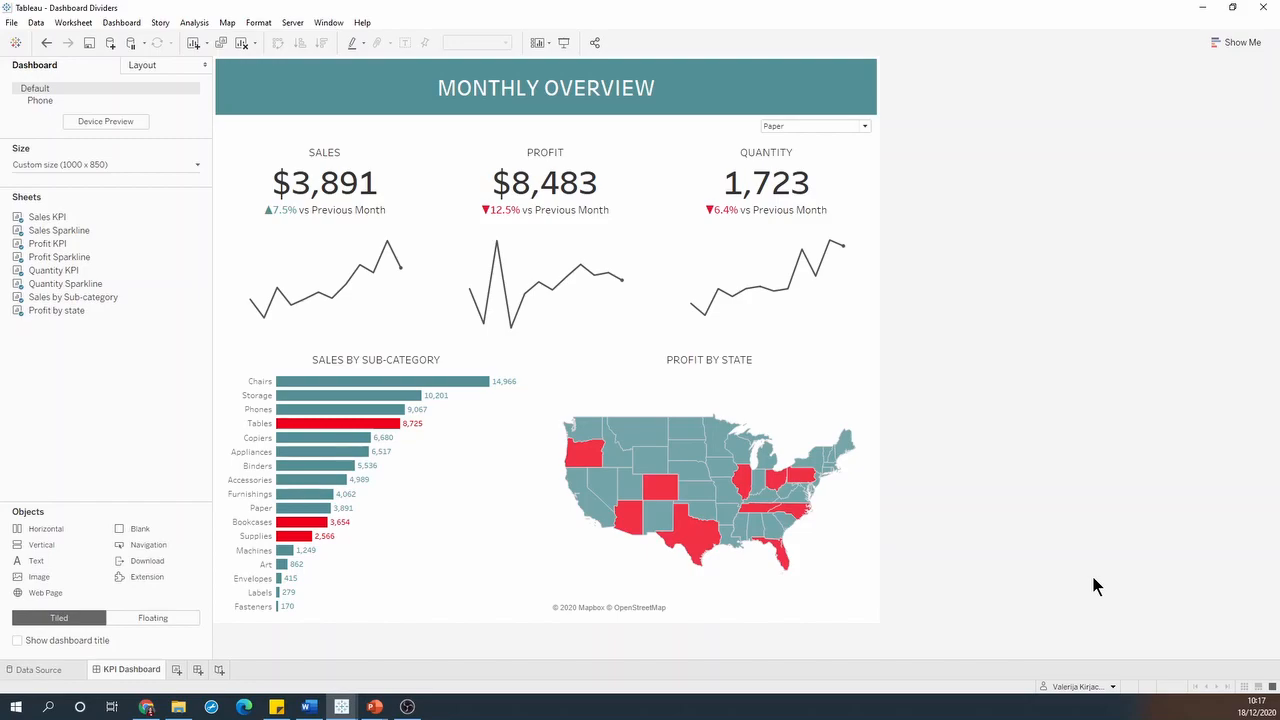
Insert a blank object between the Sales and Profit KPI columns and give it a light grey background
drag(143, 533, 436, 256)
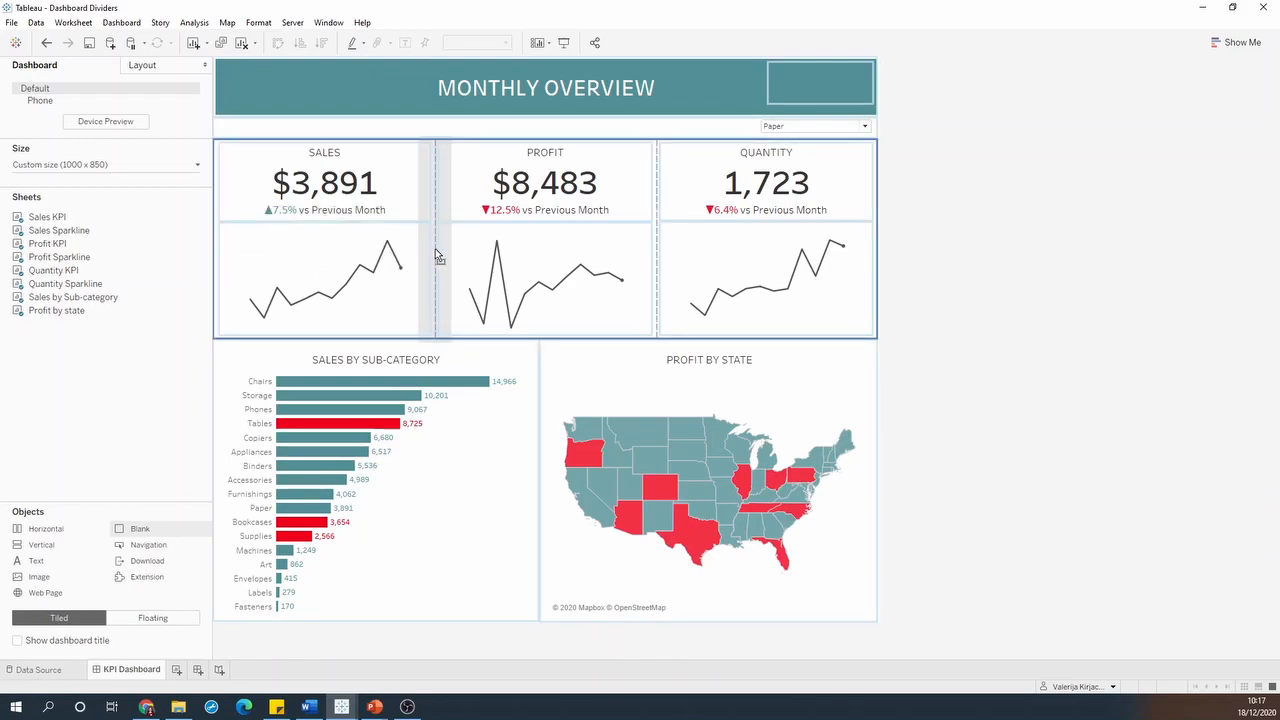
drag(437, 256, 437, 257)
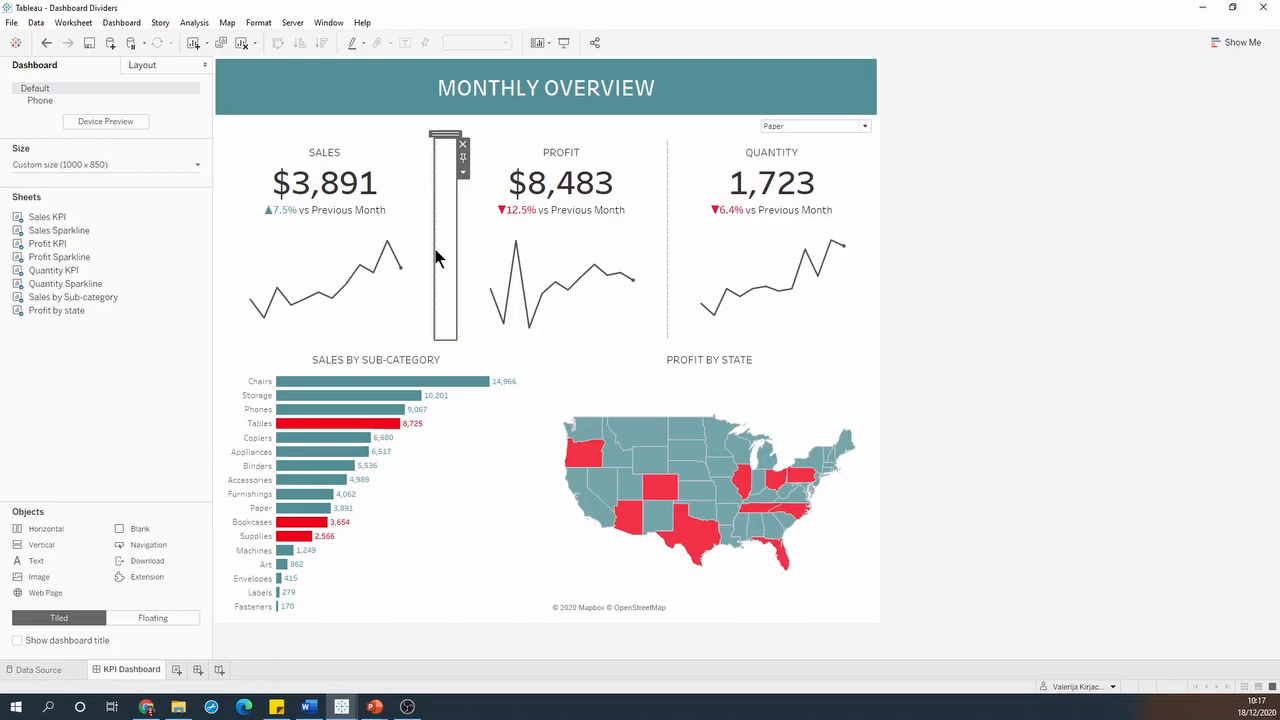
click(162, 64)
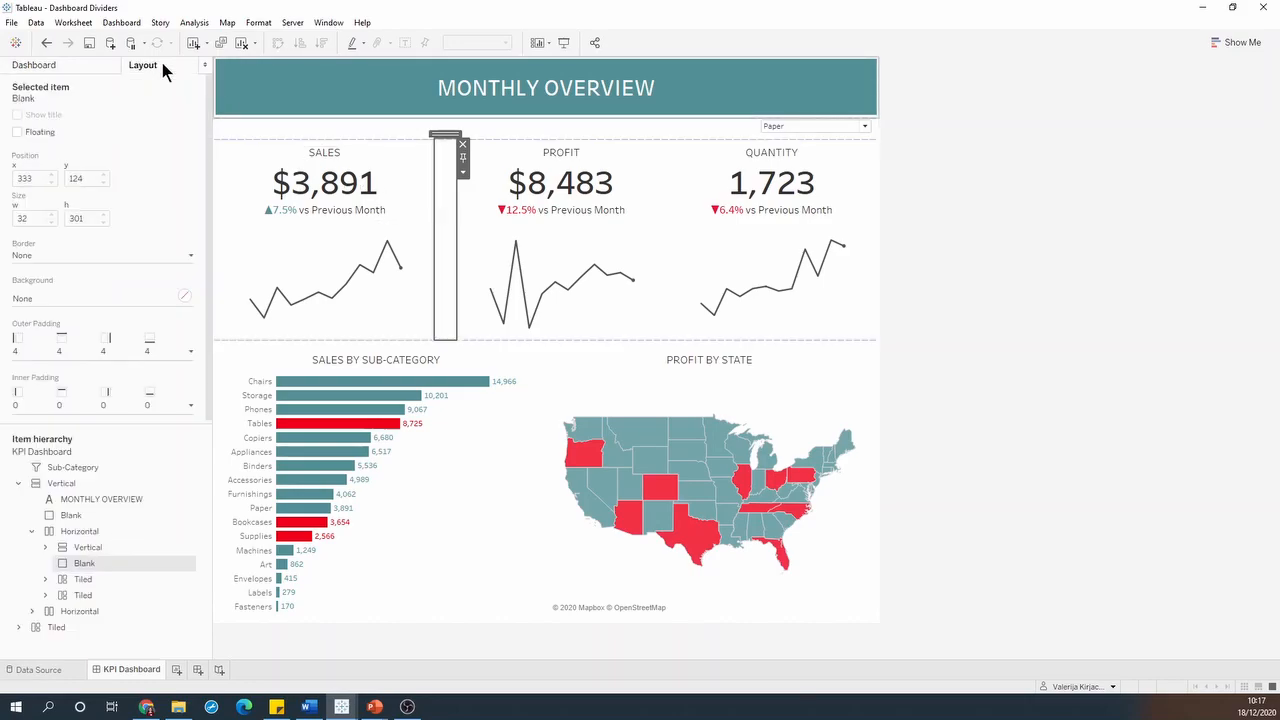
click(107, 290)
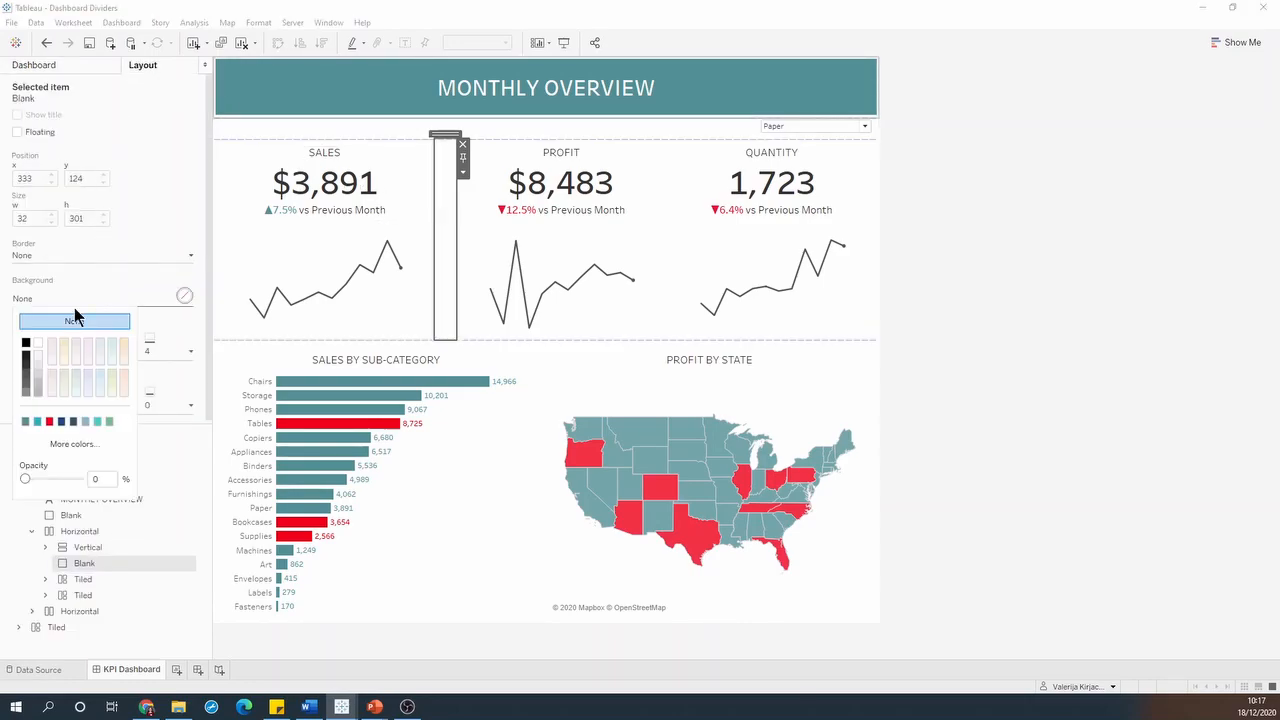
click(36, 363)
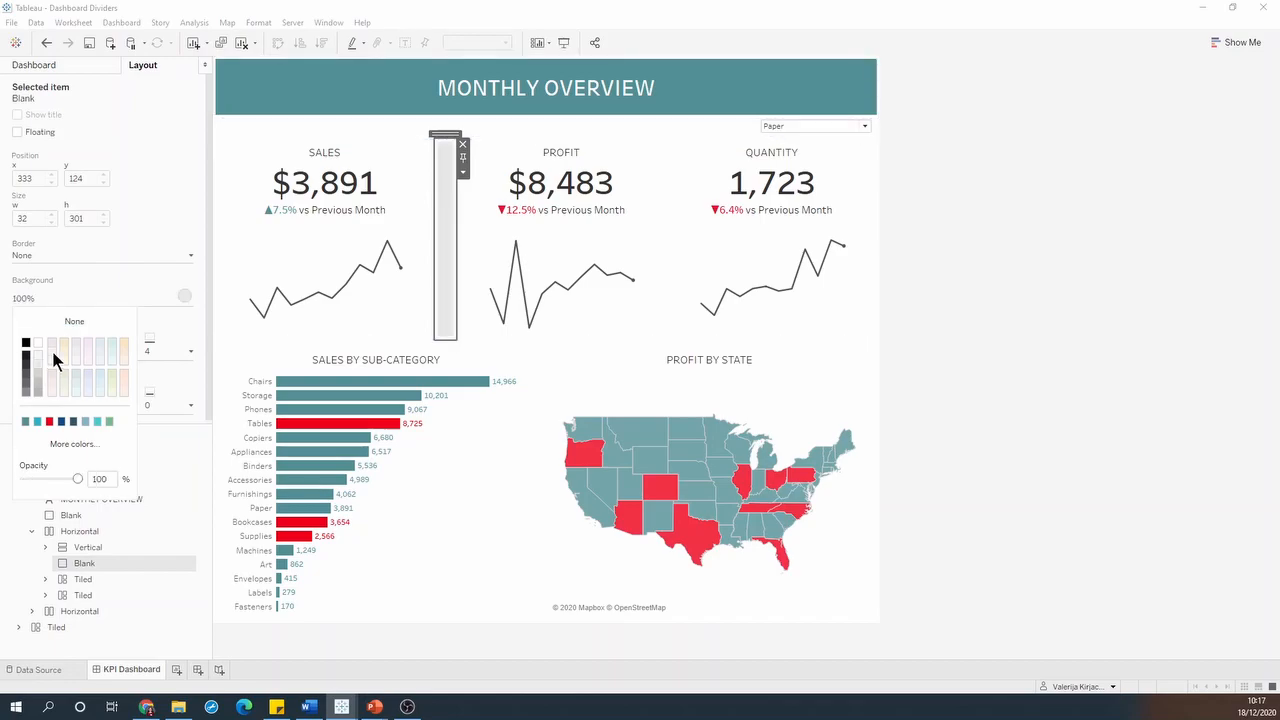
Set the width of the grey blank between Sales and Profit to 10 pixels
click(463, 173)
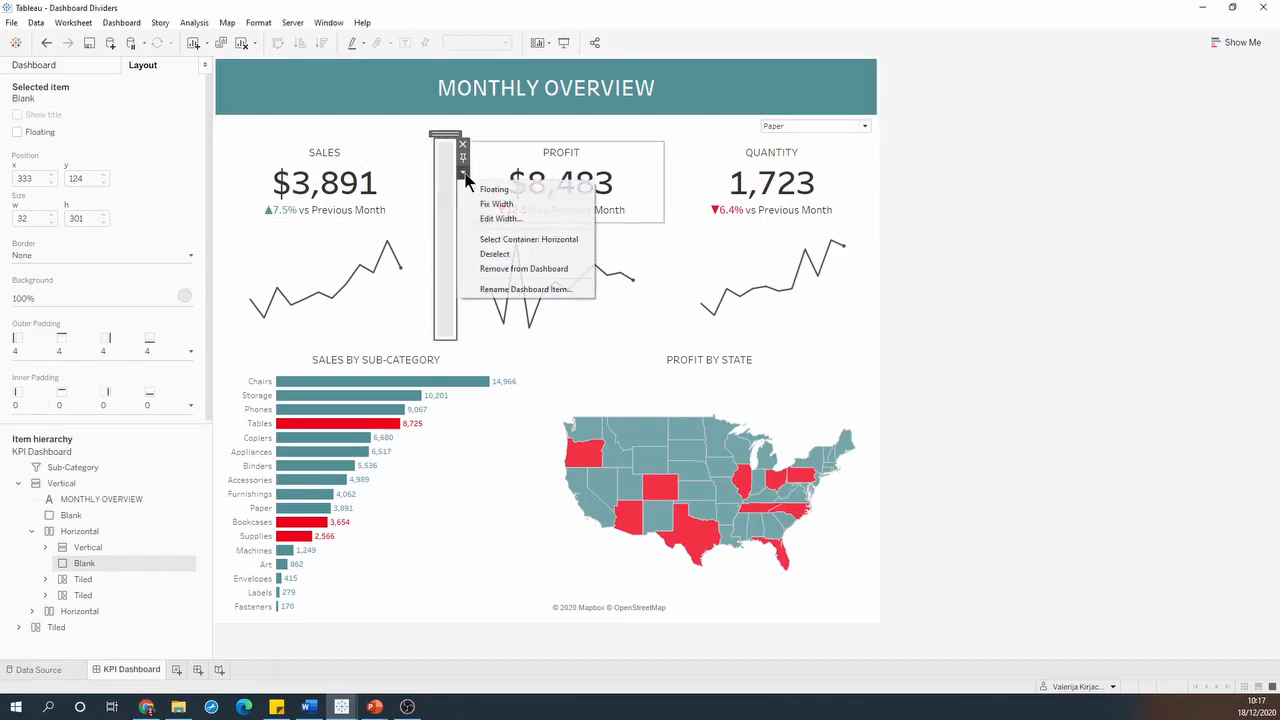
click(530, 219)
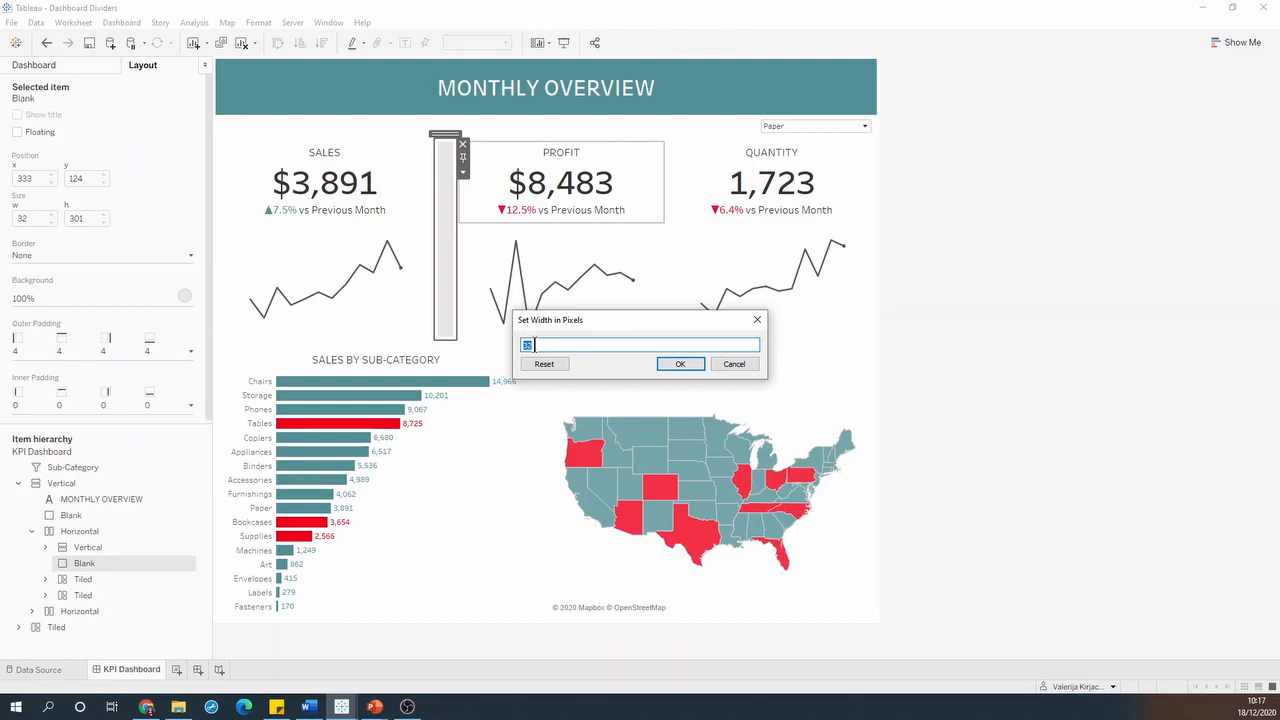
text(10)
key(Return)
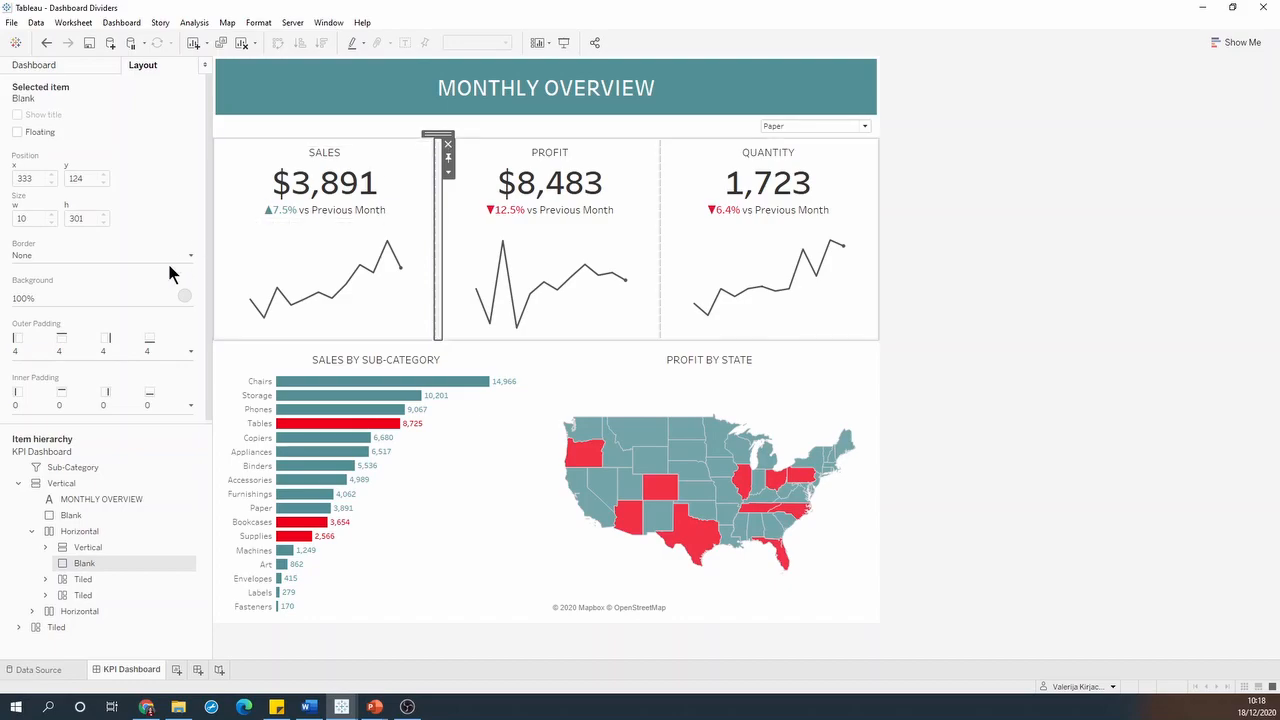
Set the Sales/Profit divider's outer padding to 20 at the top and bottom, with unequal sides allowed
click(190, 354)
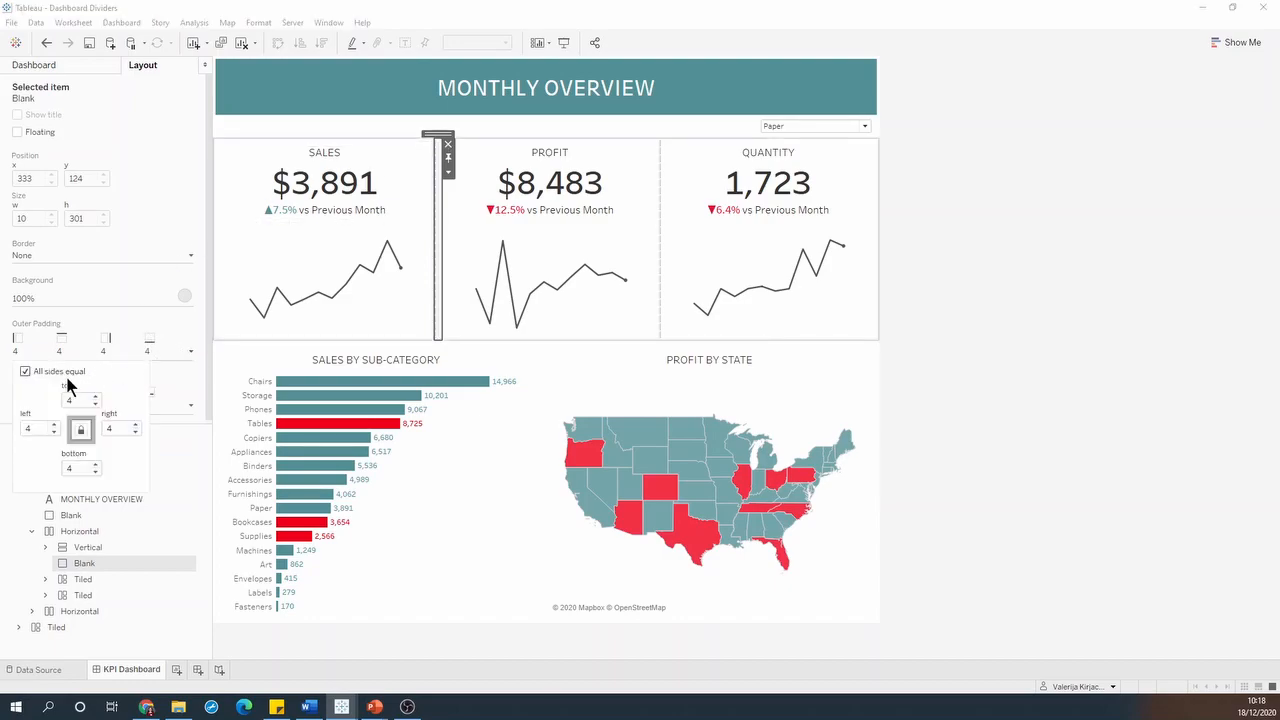
click(25, 373)
drag(80, 402, 62, 400)
text(20)
key(Tab)
key(Tab)
key(Tab)
text(20)
key(Return)
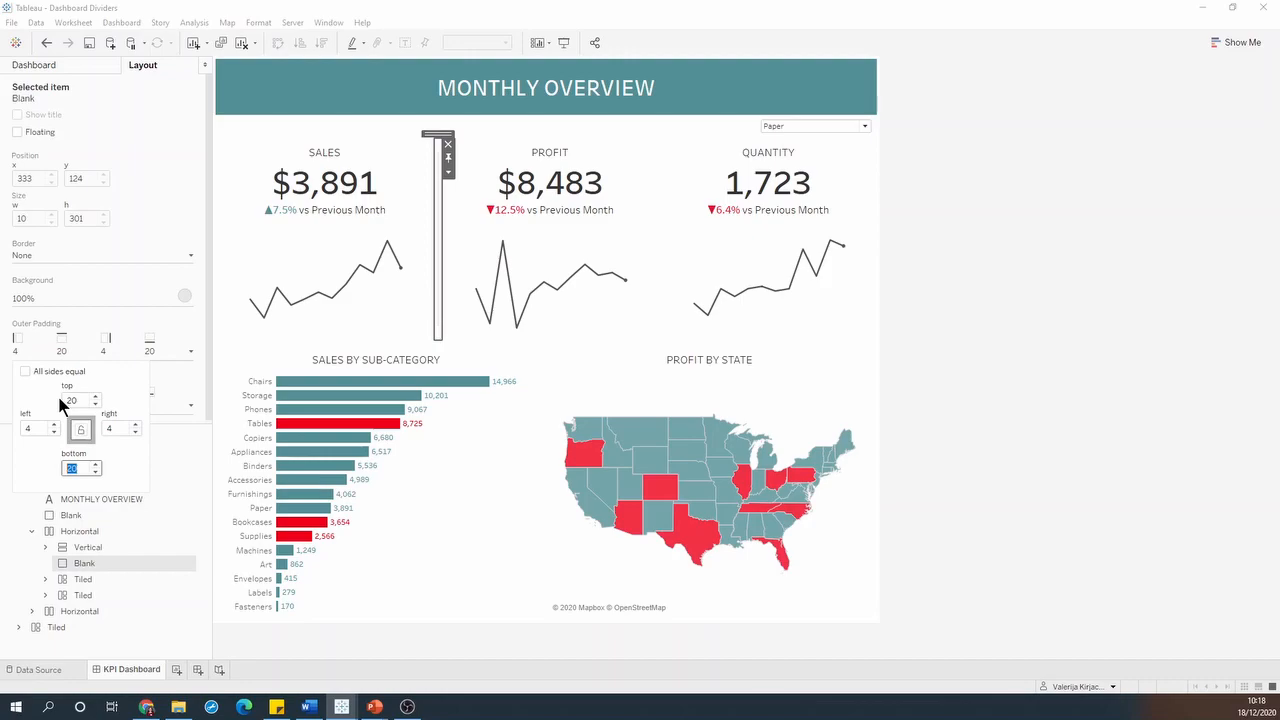
click(993, 347)
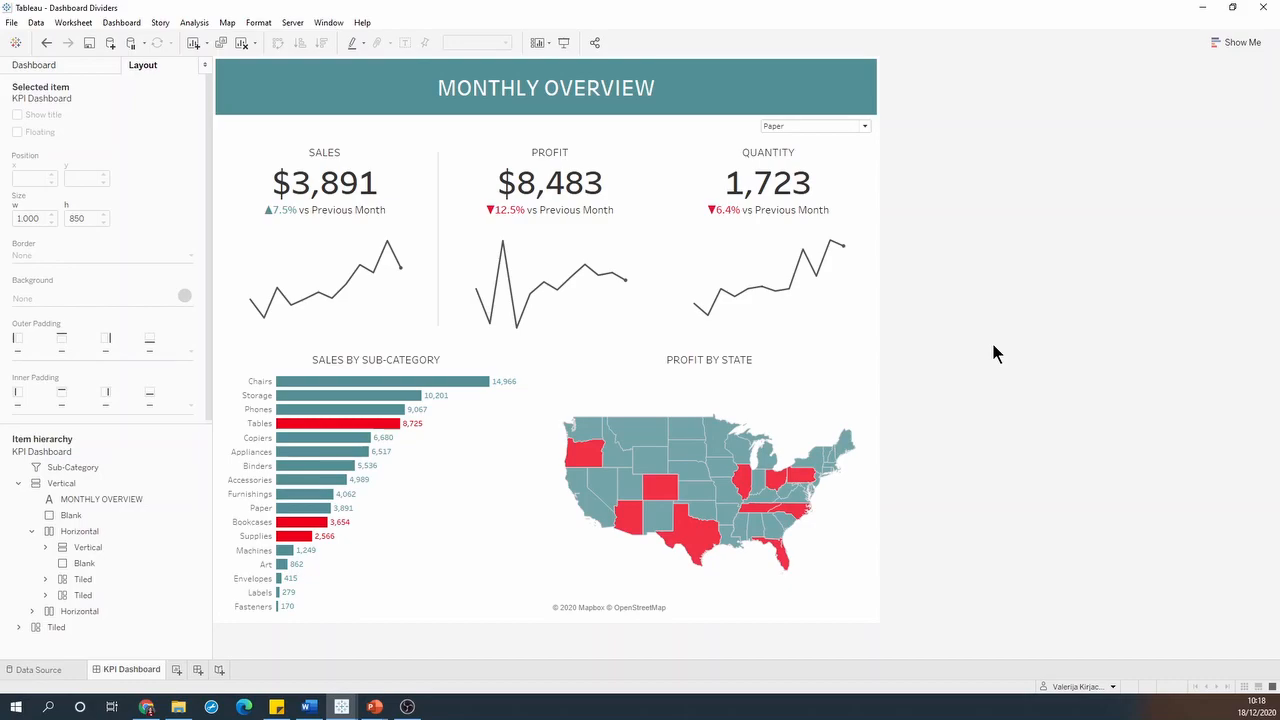
Insert a second blank object between the Profit and Quantity columns and give it the same light grey background
click(33, 65)
drag(145, 526, 658, 224)
click(148, 66)
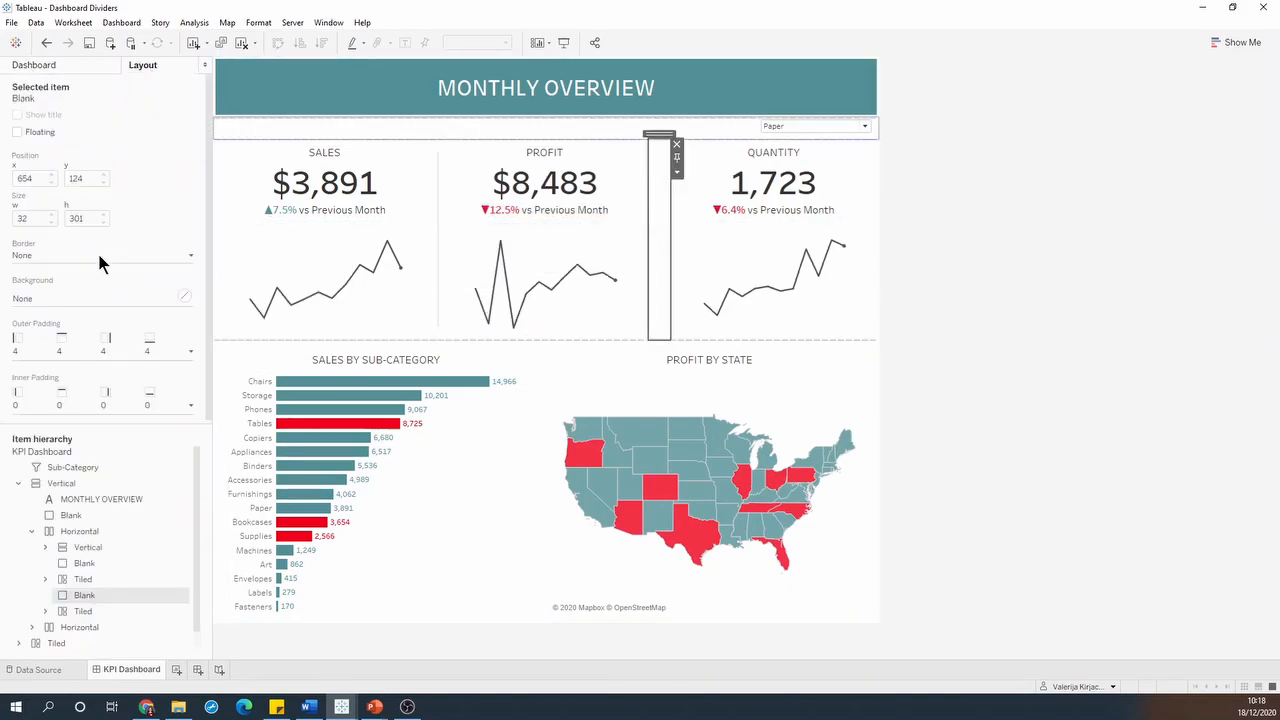
click(75, 300)
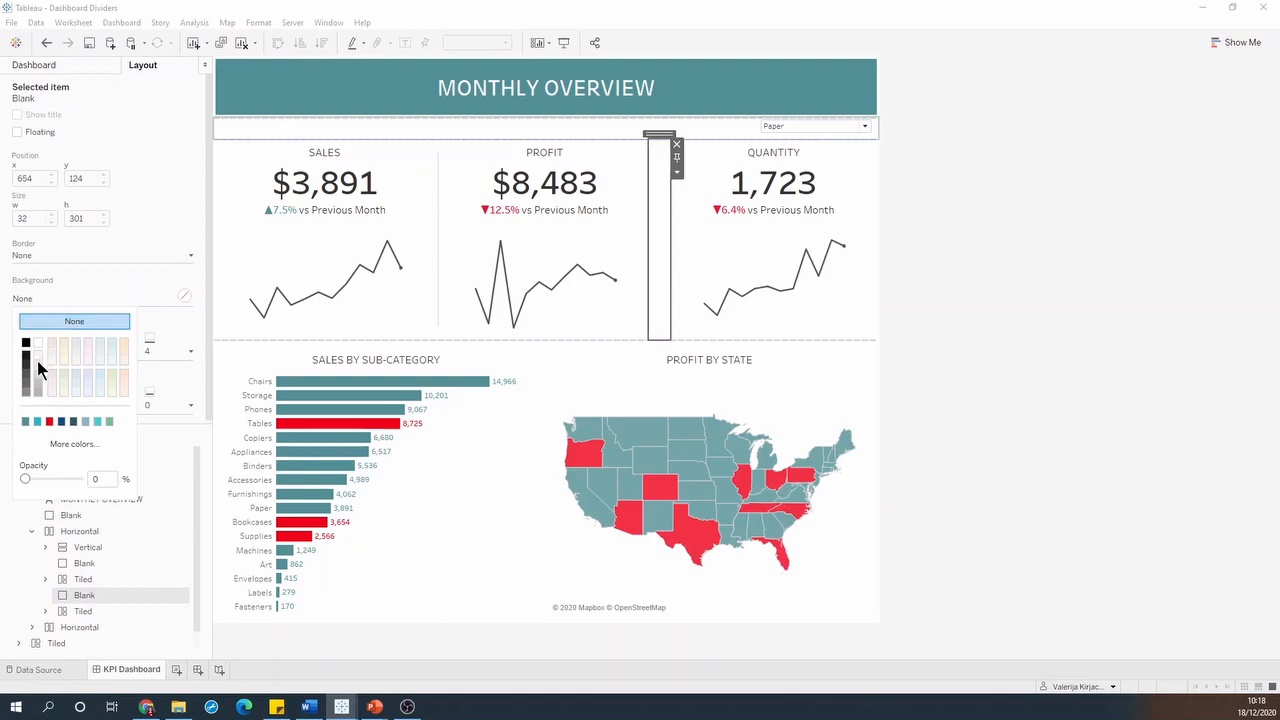
click(37, 360)
Set the width of the blank between Profit and Quantity to 10 pixels
click(677, 173)
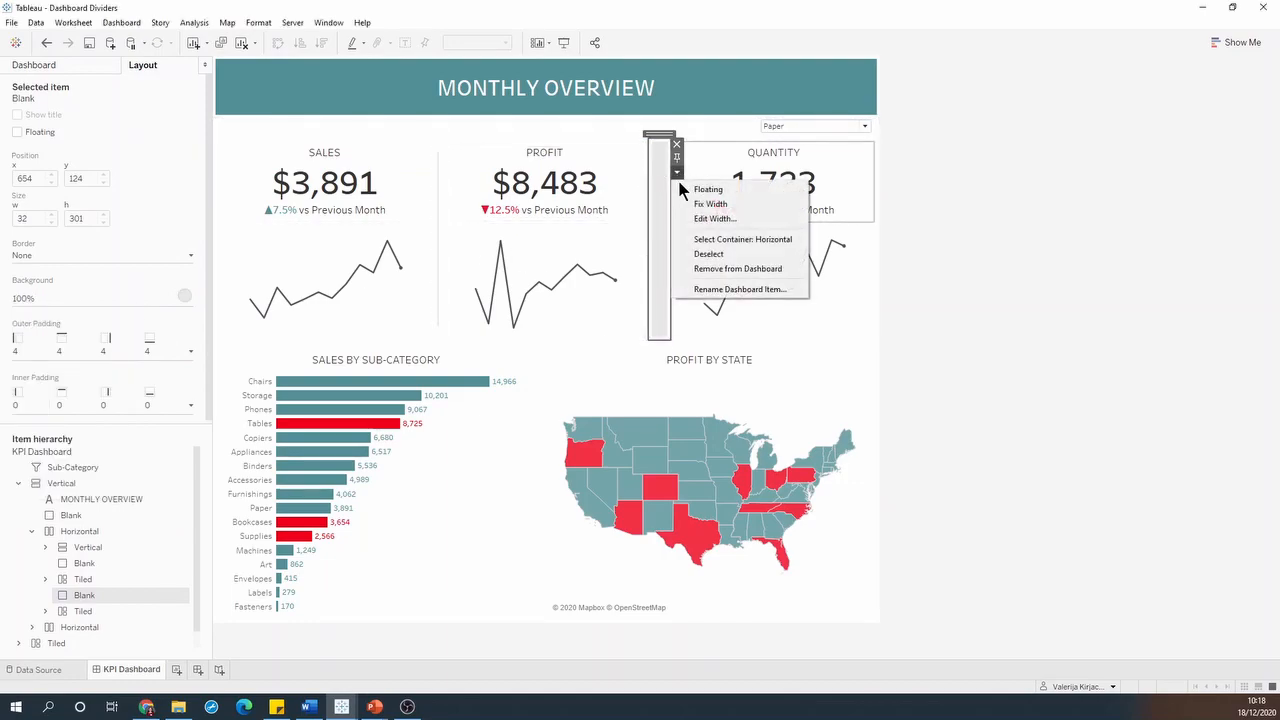
click(737, 216)
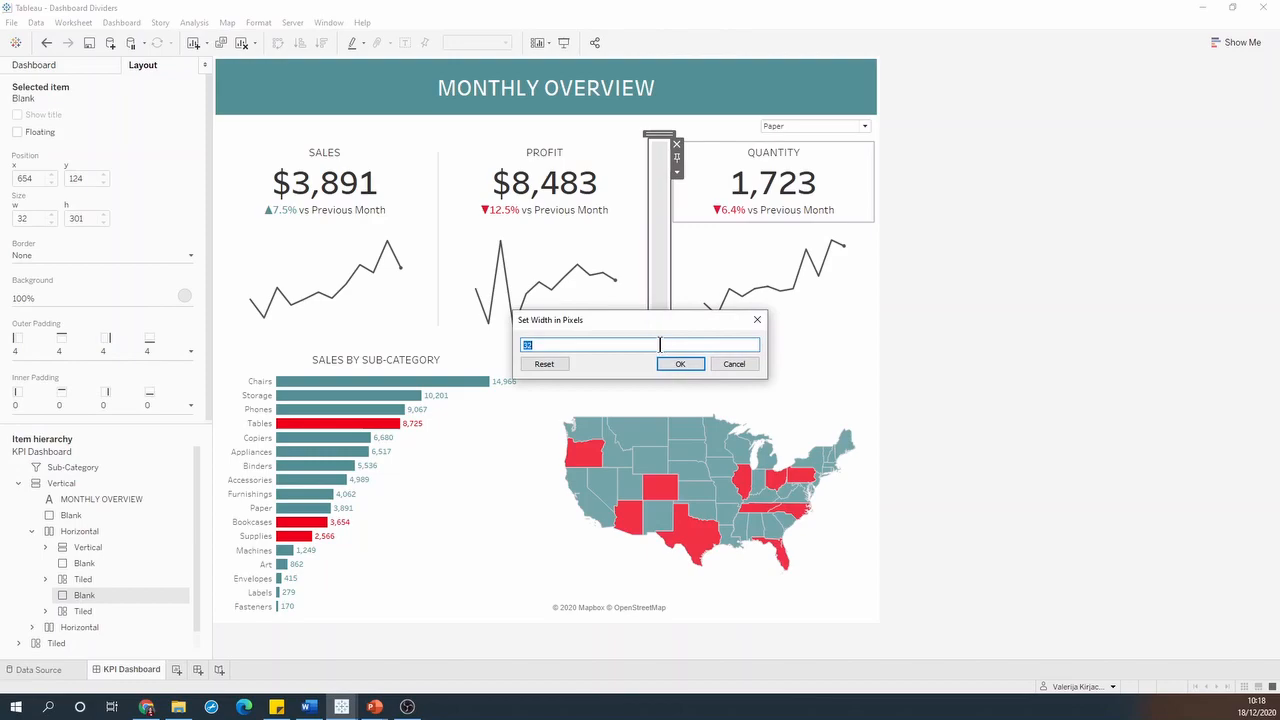
text(10)
key(Return)
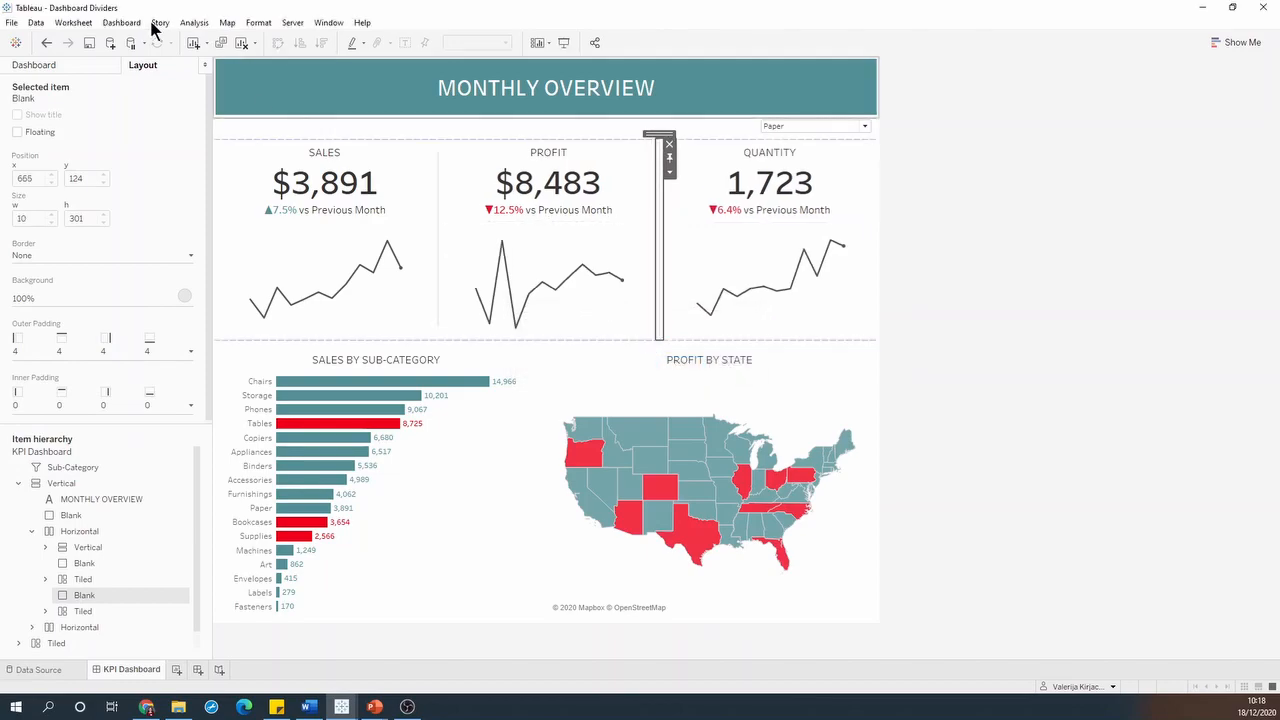
Set the Profit/Quantity divider's outer padding to 20 at the top and bottom, with unequal sides allowed
click(190, 352)
click(26, 372)
double_click(70, 400)
text(20)
key(Tab)
key(Tab)
text(20)
key(Return)
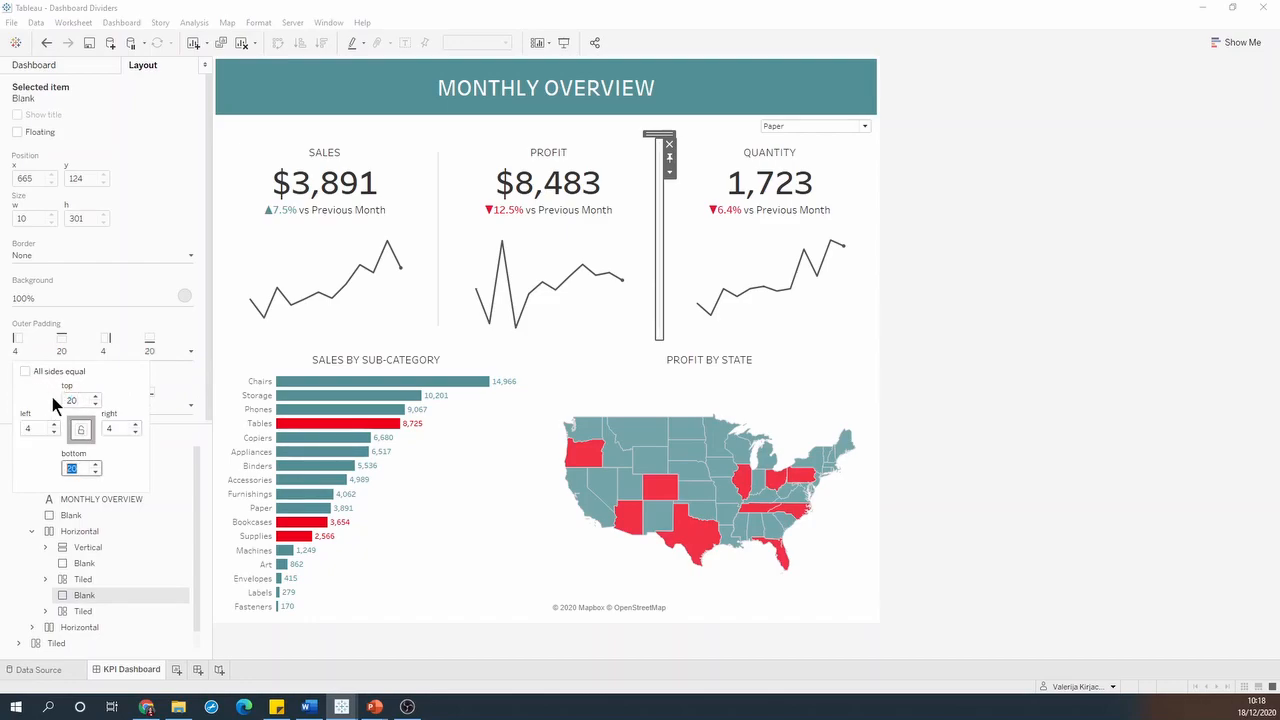
click(1122, 313)
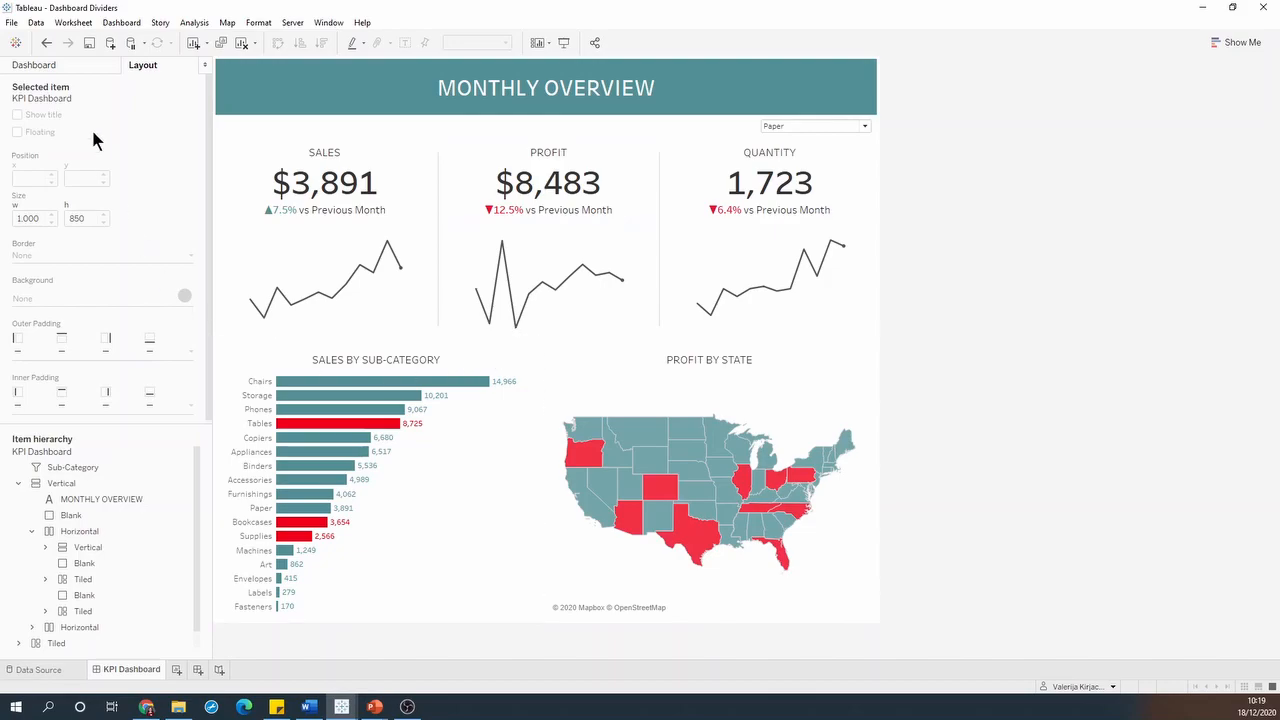
Insert a full-width blank object between the KPI row and the lower charts and give it a dark grey background
click(69, 63)
drag(137, 537, 397, 343)
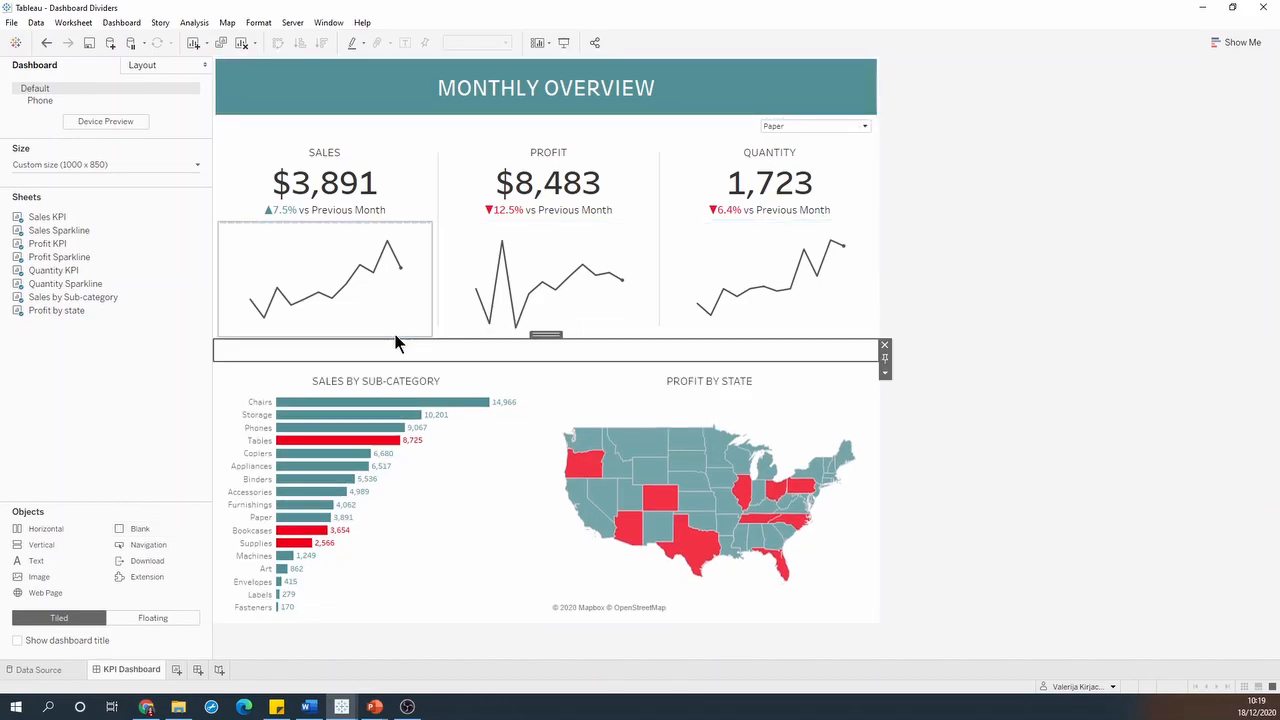
click(155, 63)
click(120, 297)
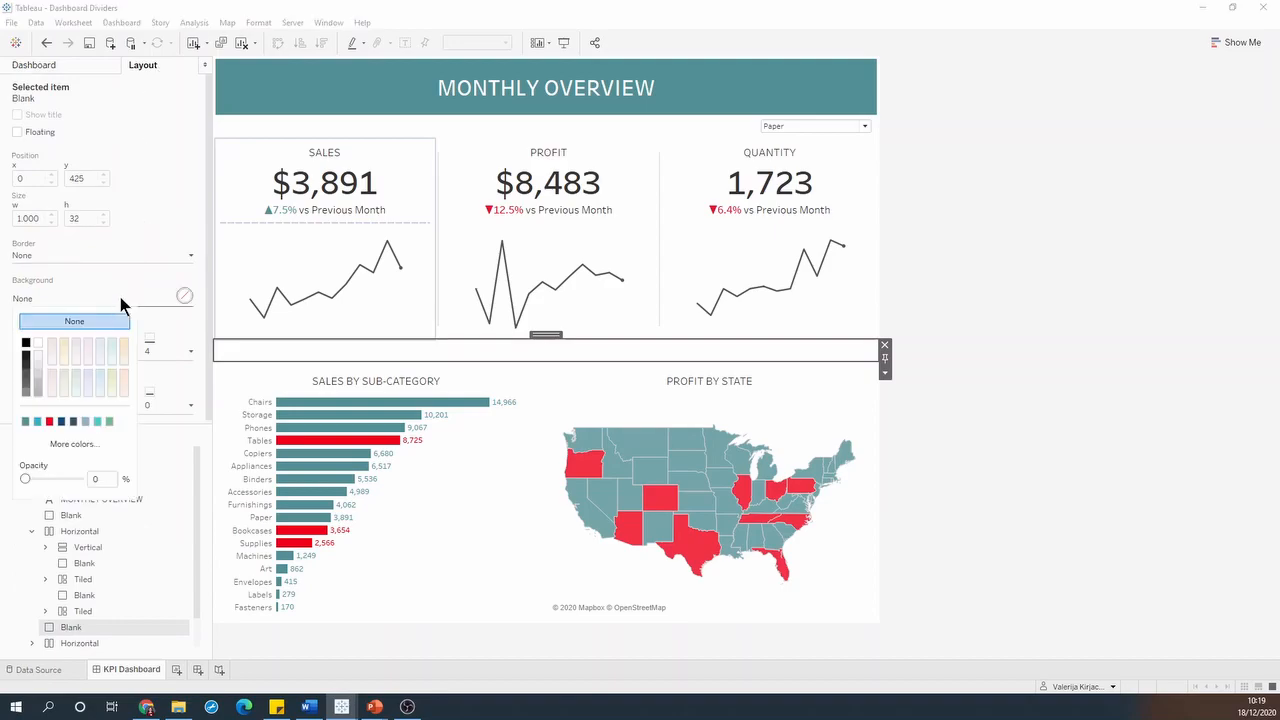
click(27, 380)
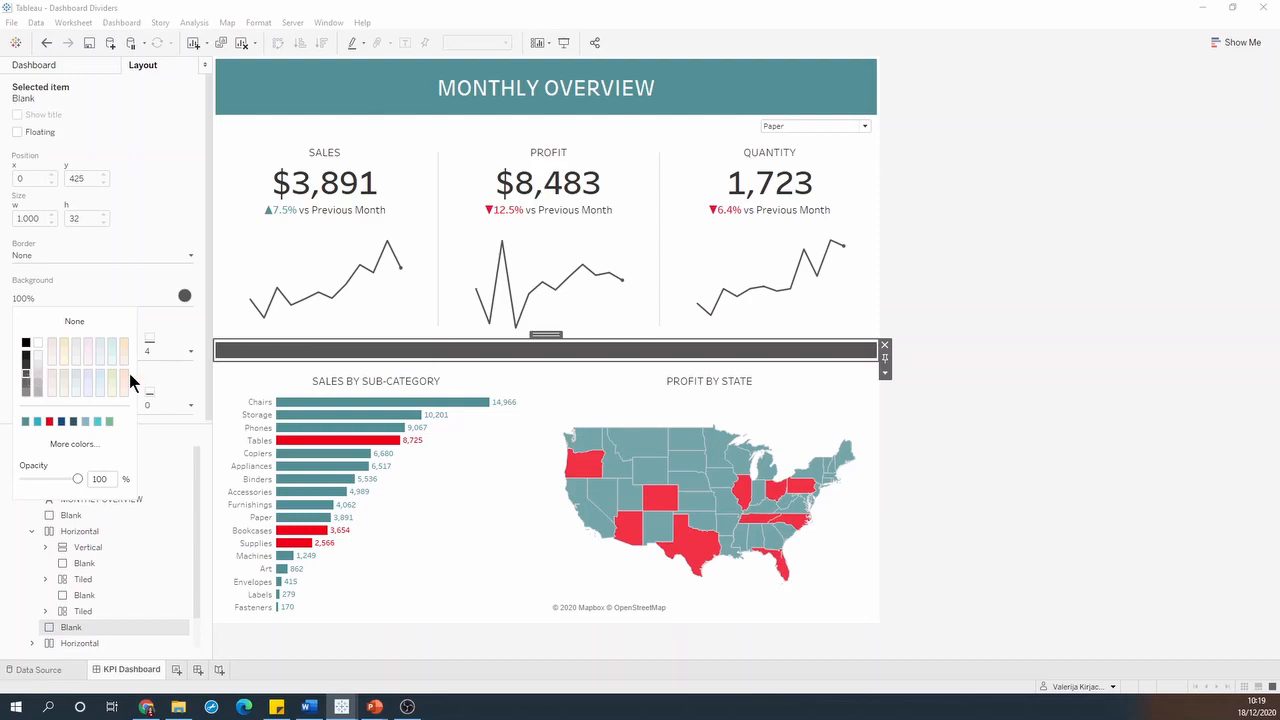
Set the height of the dark horizontal blank to 11 pixels
click(885, 372)
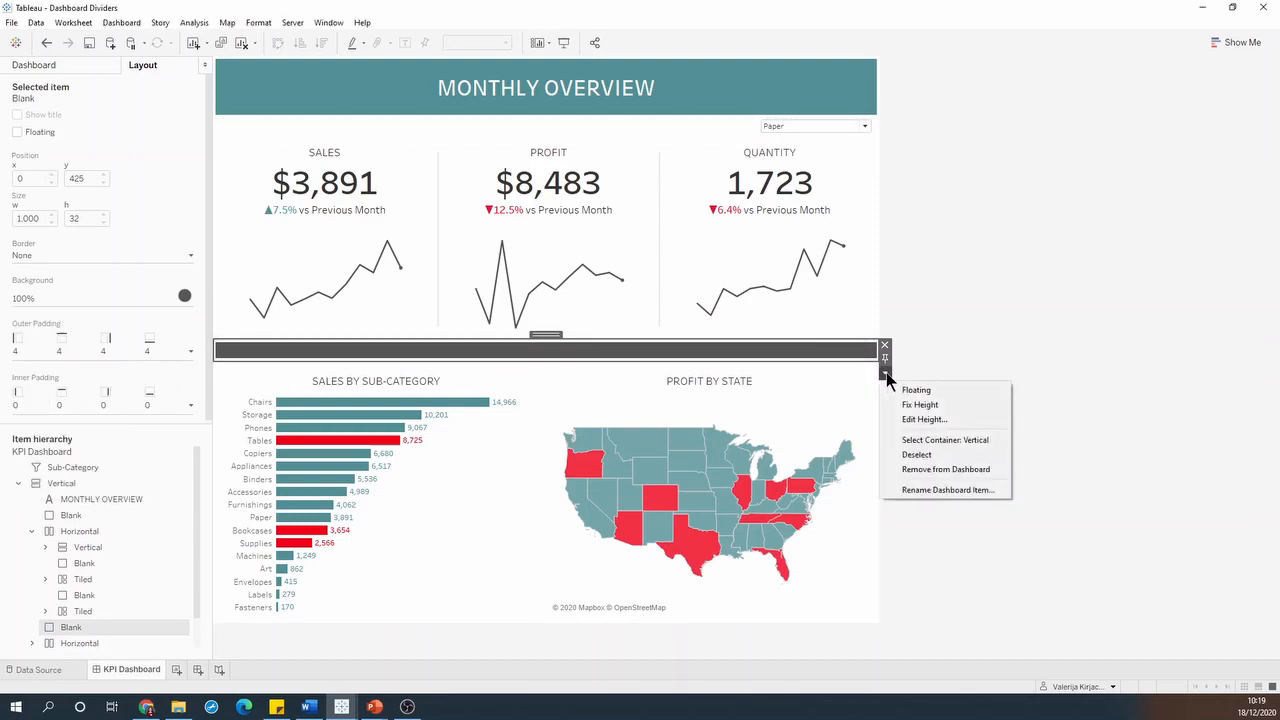
click(925, 418)
text(11)
click(704, 369)
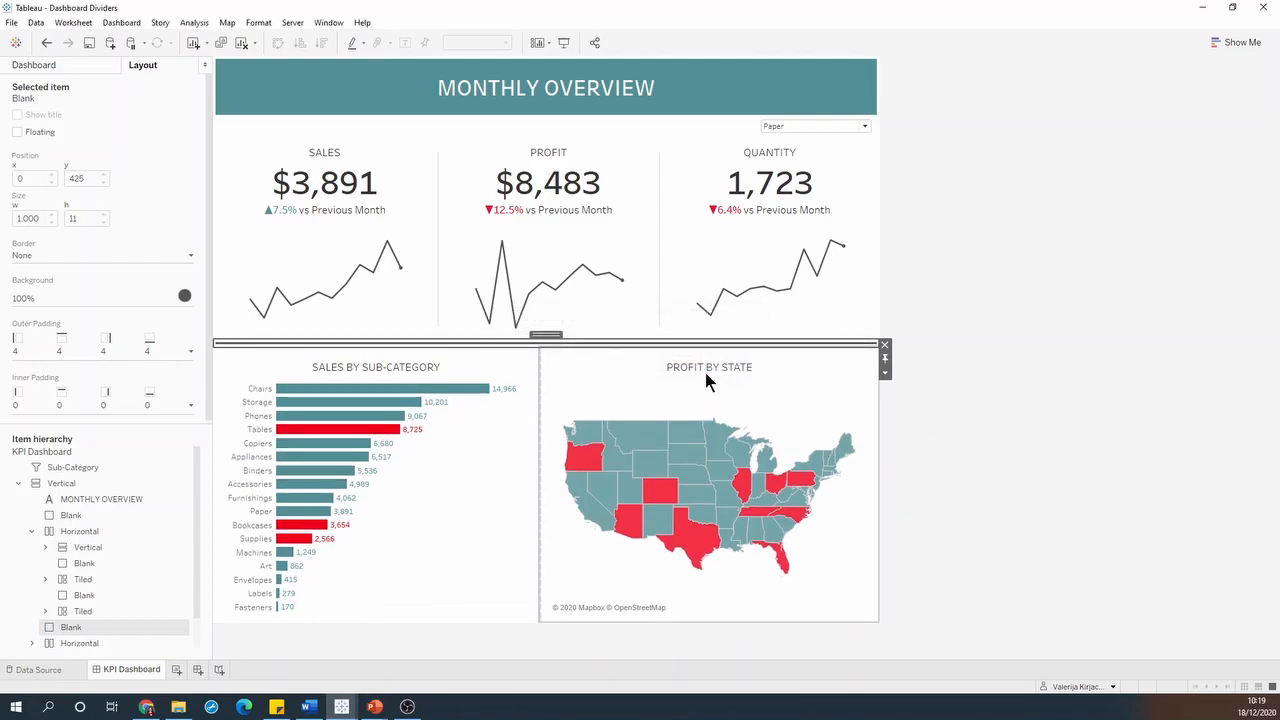
Set the horizontal divider's left and right outer padding to 20, with unequal sides allowed
click(190, 351)
click(25, 371)
double_click(40, 426)
text(20)
key(Tab)
text(20)
key(Return)
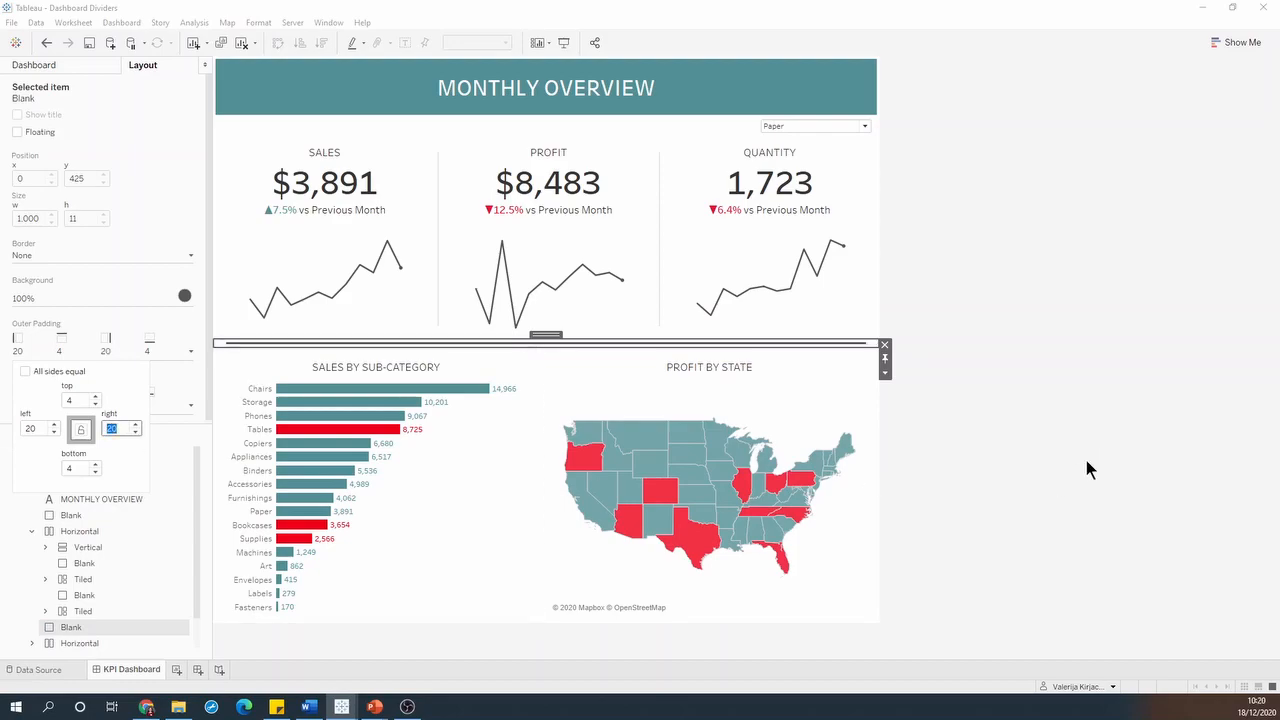
click(1066, 431)
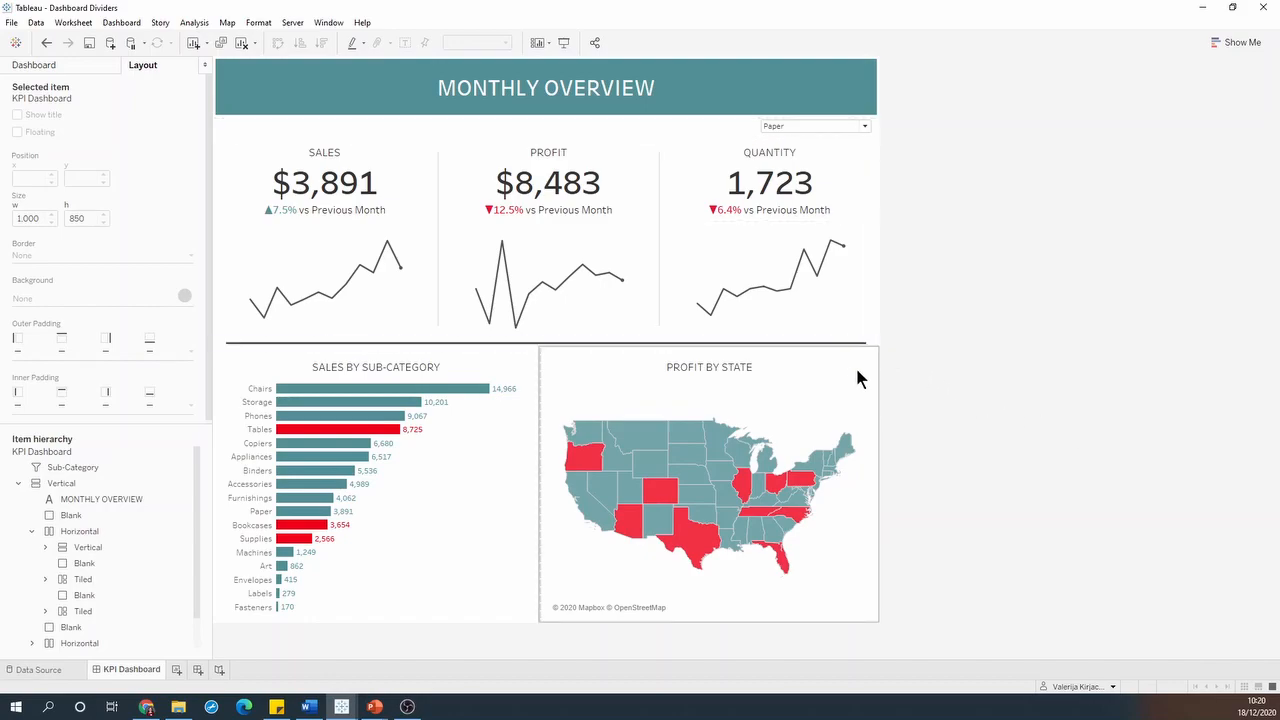
Set the horizontal divider's top and bottom outer padding to 10
click(277, 341)
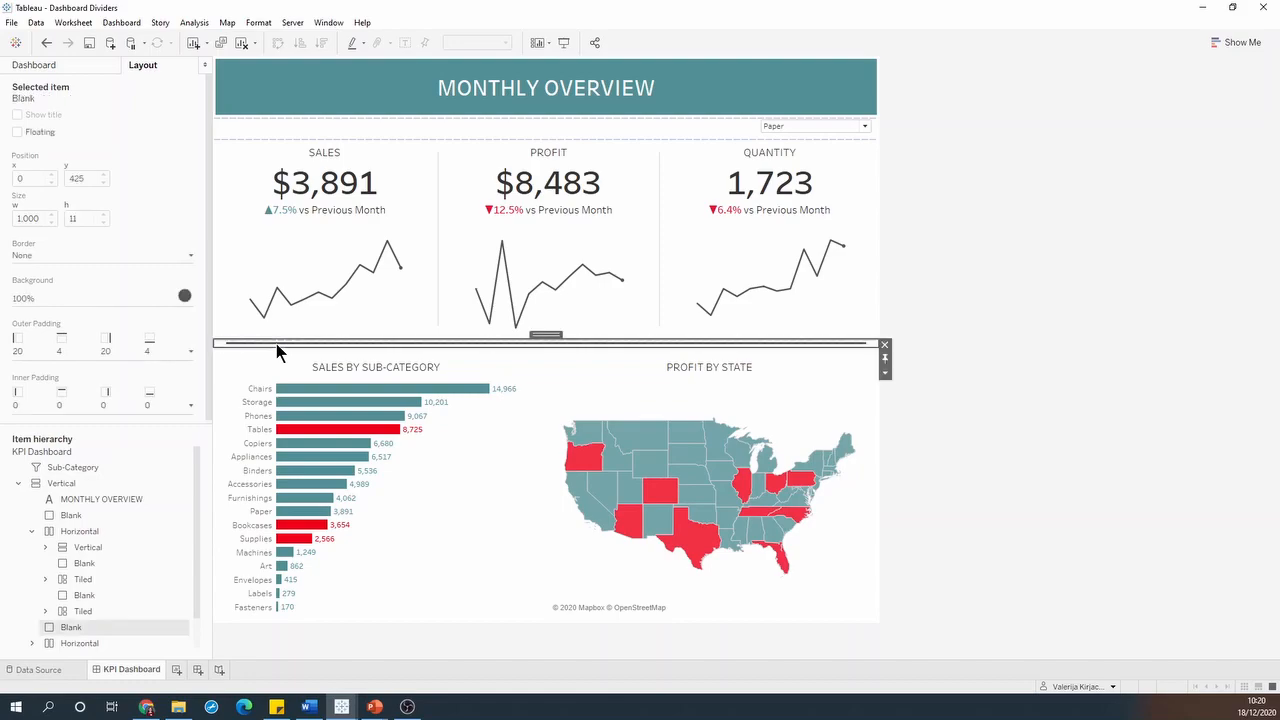
click(189, 351)
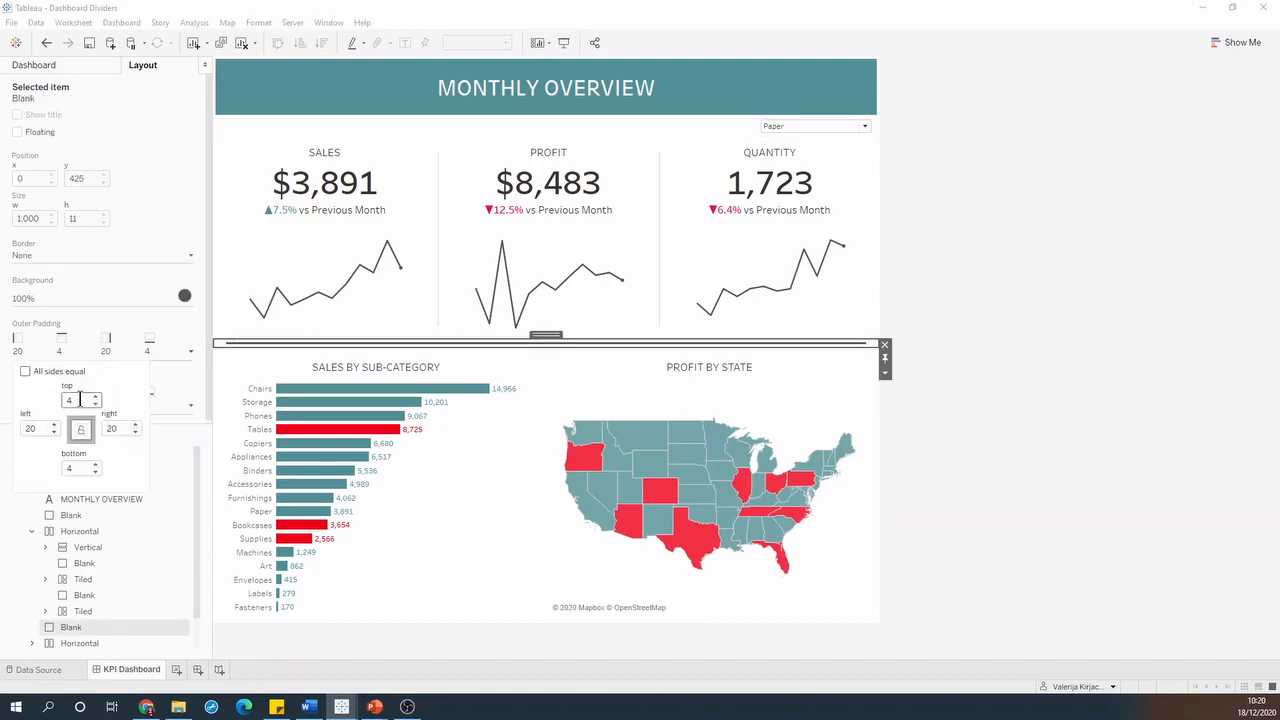
text(10)
key(Tab)
key(Tab)
key(Tab)
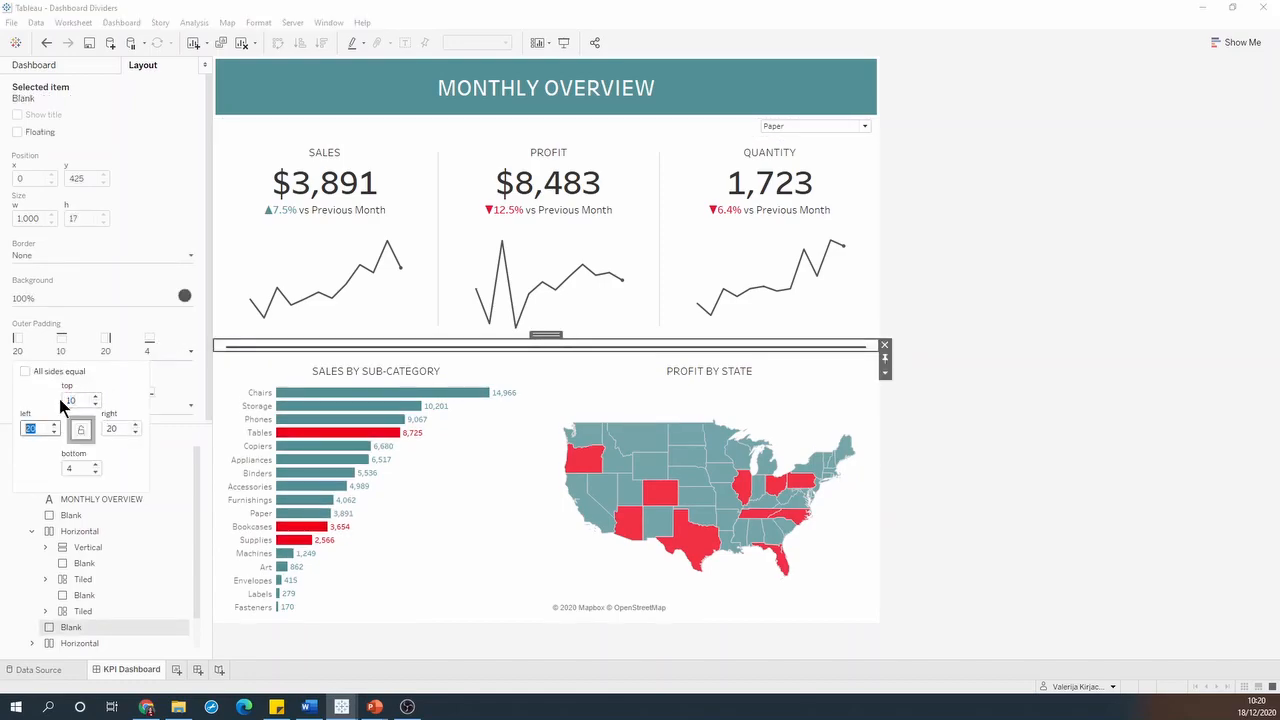
text(10)
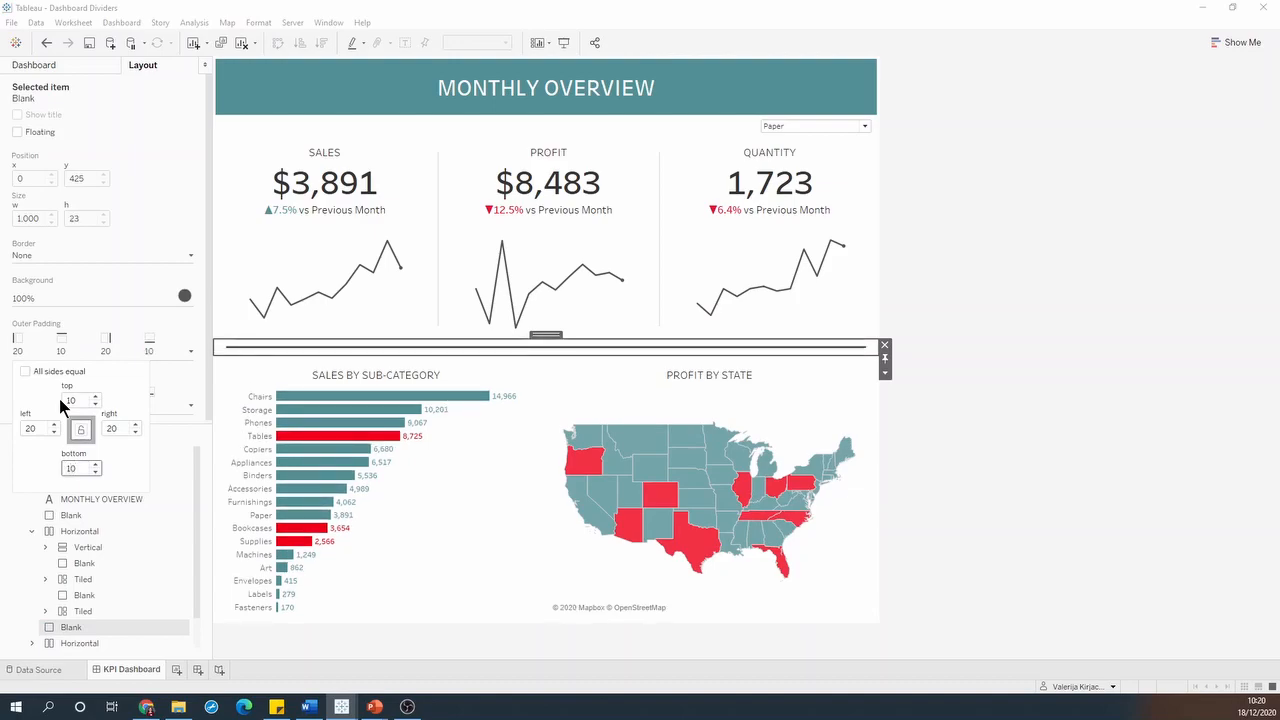
key(Return)
click(1002, 472)
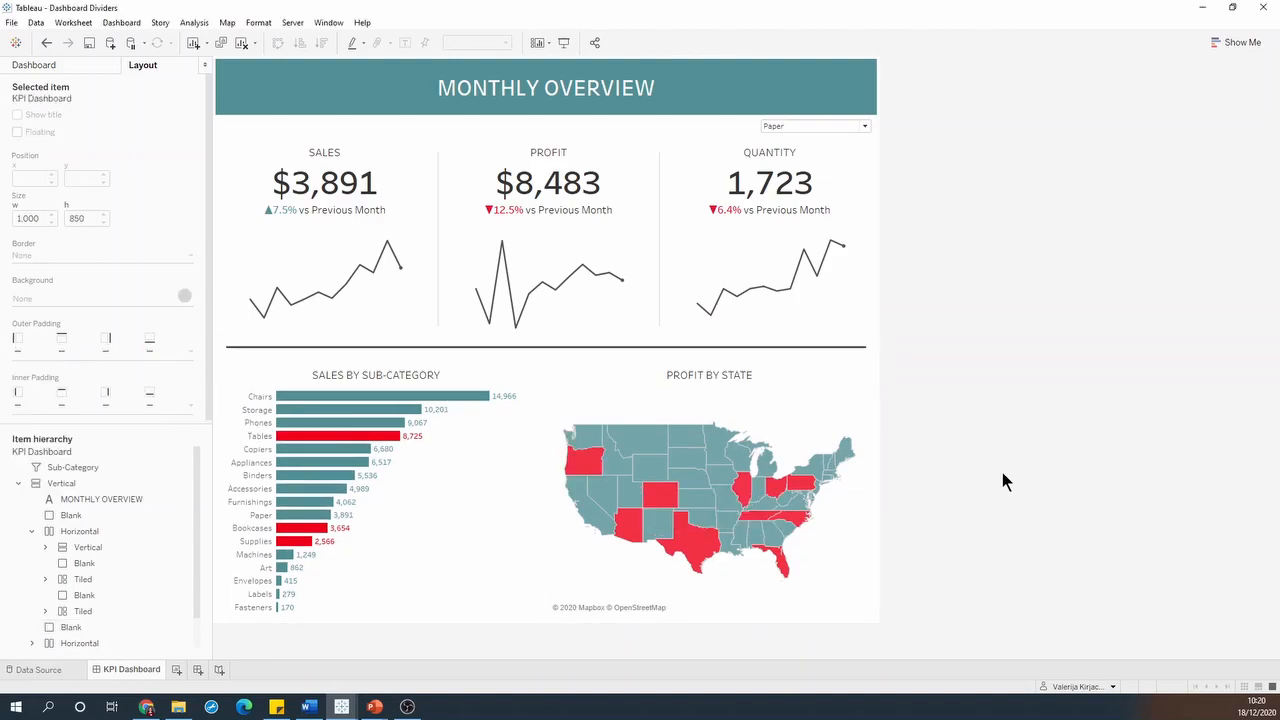